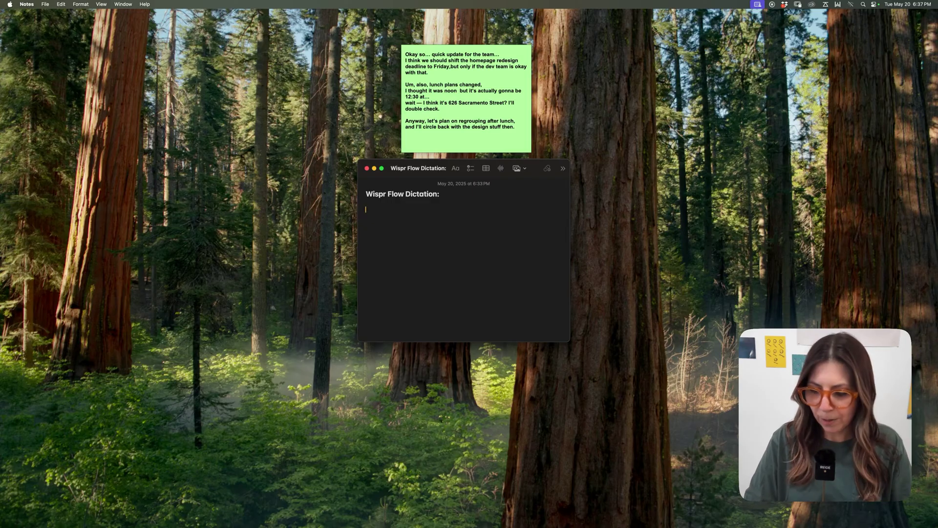
# Dictate the sticky-note team update about the Friday redesign deadline and lunch with Wispr Flow
pyautogui.press('fn')
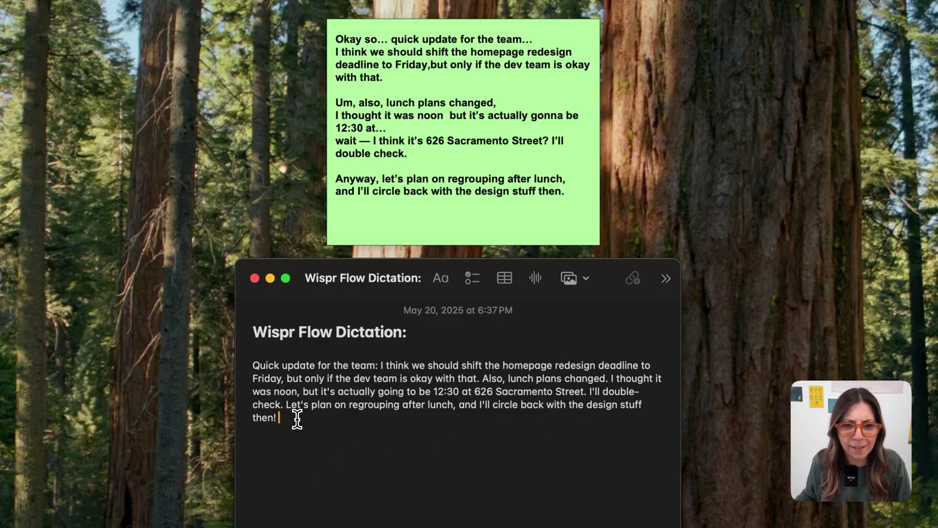
# Enlarge the dictated team-update paragraph's text by two sizes, leaving it deselected
pyautogui.moveTo(297, 419); pyautogui.dragTo(241, 360)
pyautogui.press('super+plus')
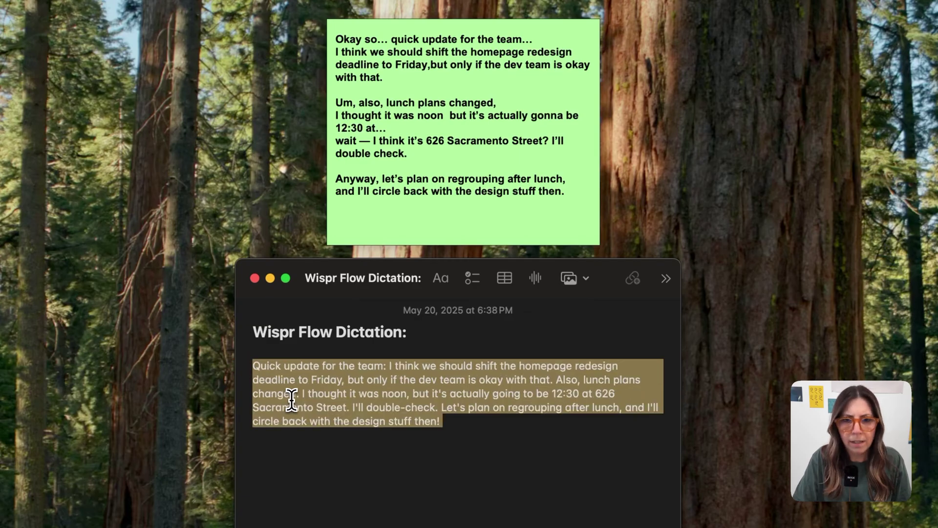
pyautogui.press('super+plus')
pyautogui.press('super+plus')
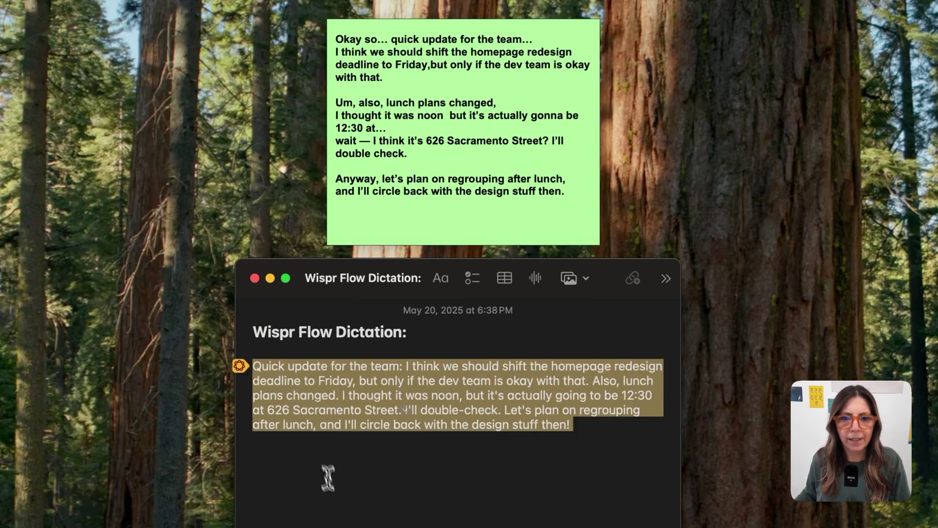
pyautogui.click(336, 494)
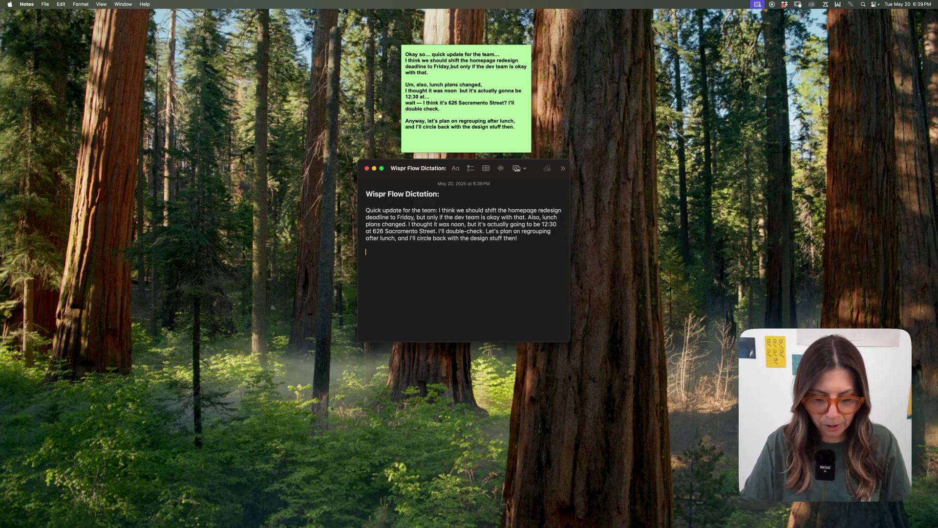
# Dictate a second paragraph enthusing about Wispr Flow and remove the stray space before 'See'
pyautogui.press('fn')
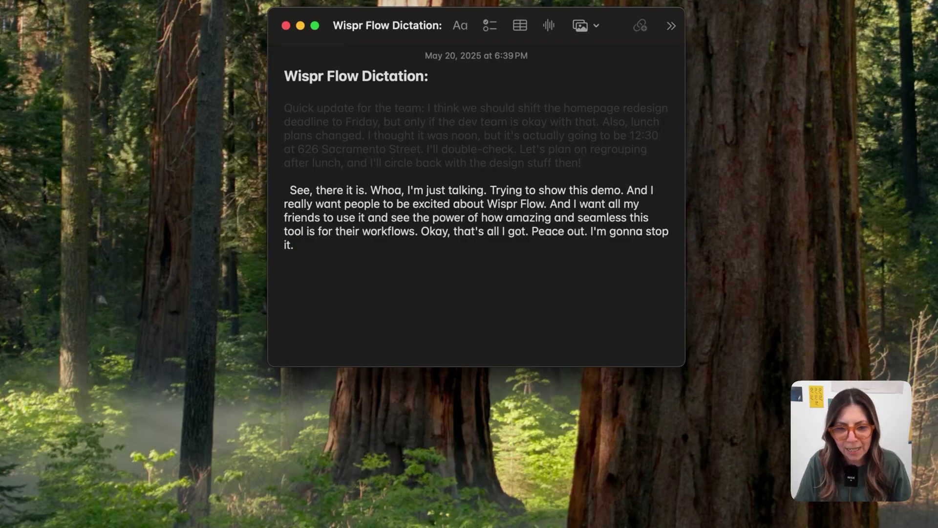
pyautogui.click(288, 190)
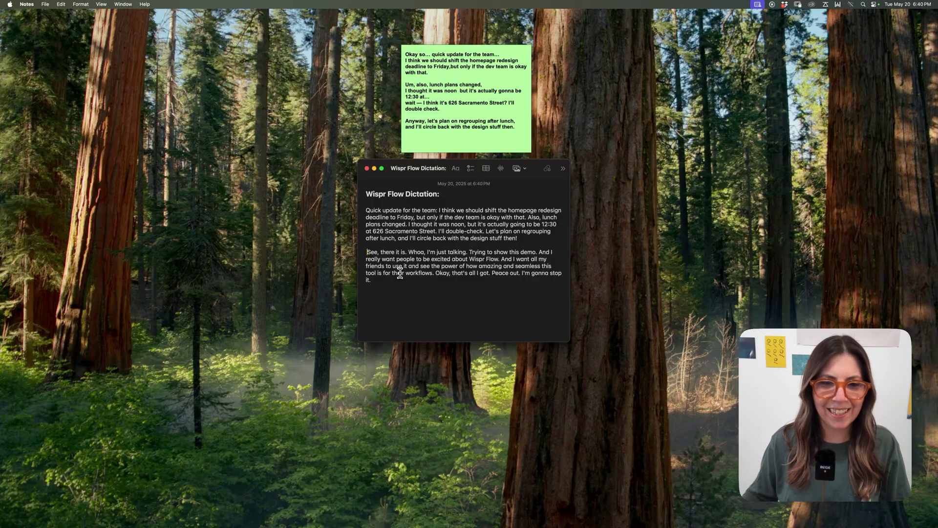
pyautogui.press('BackSpace')
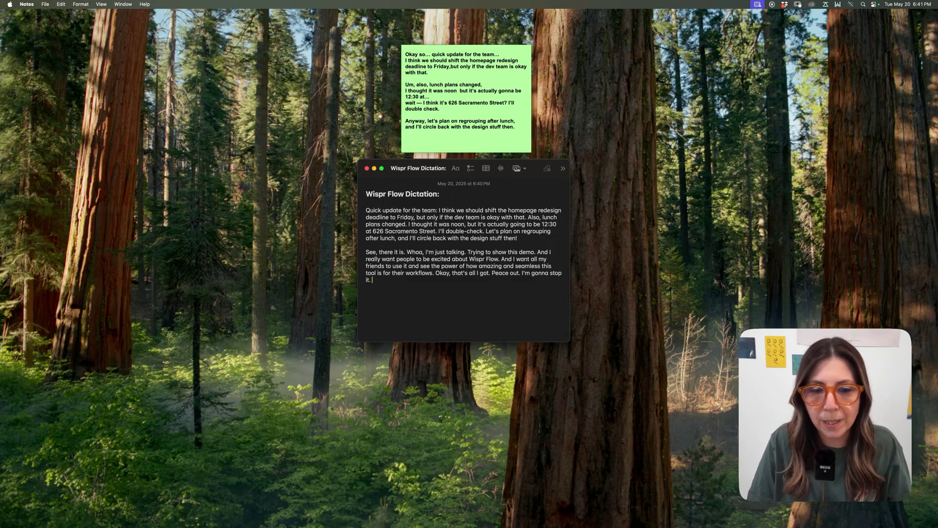
# Undo the second paragraph and have Wispr Flow rewrite the team update concisely with emojis
pyautogui.press('super+z')
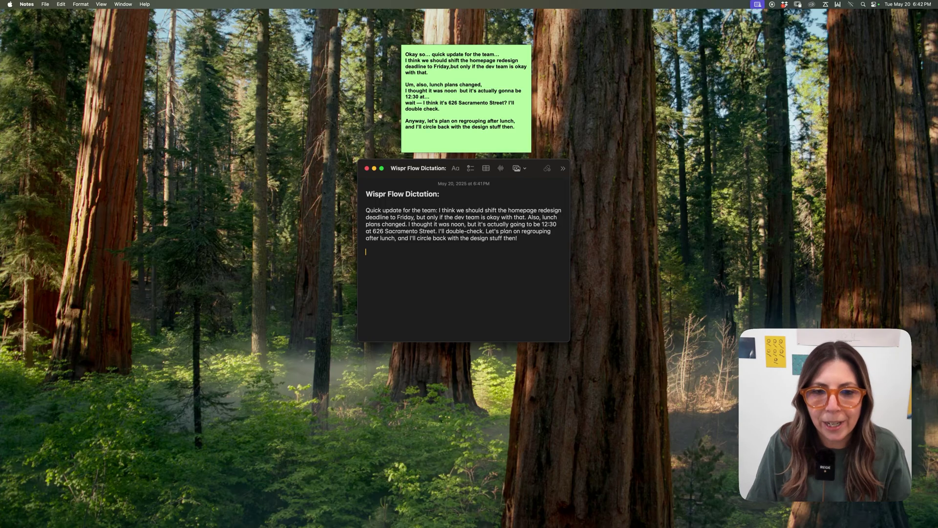
pyautogui.moveTo(366, 210); pyautogui.dragTo(544, 242)
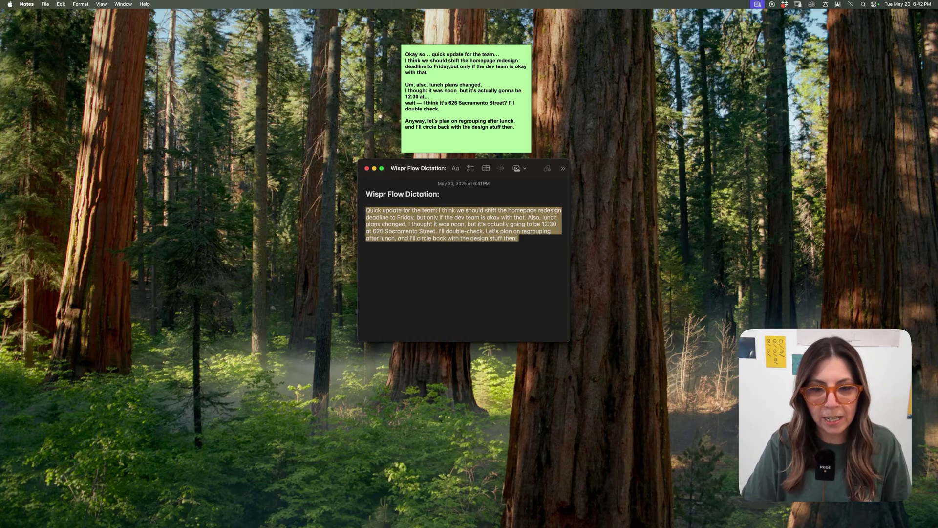
pyautogui.press('fn')
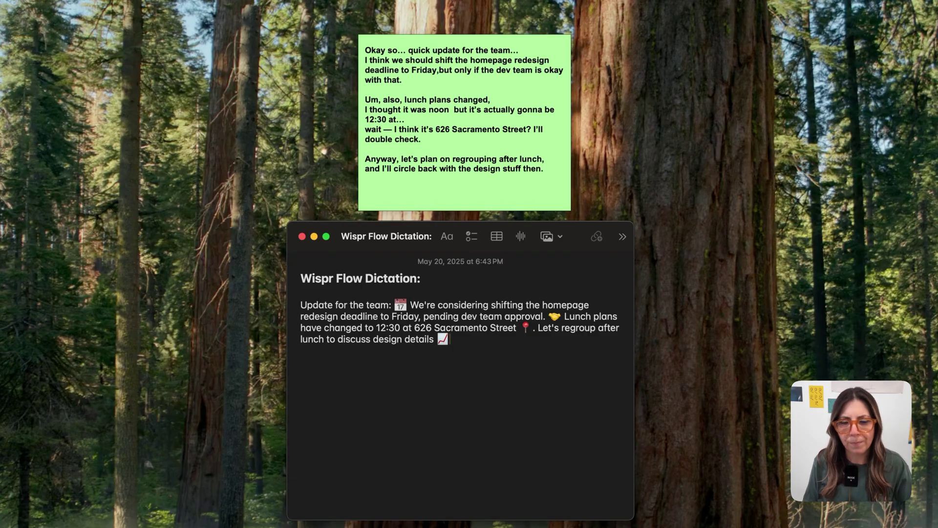
# Have Wispr Flow reformat the emoji team update as a formal letter ending 'Best regards'
pyautogui.moveTo(301, 305); pyautogui.dragTo(529, 346)
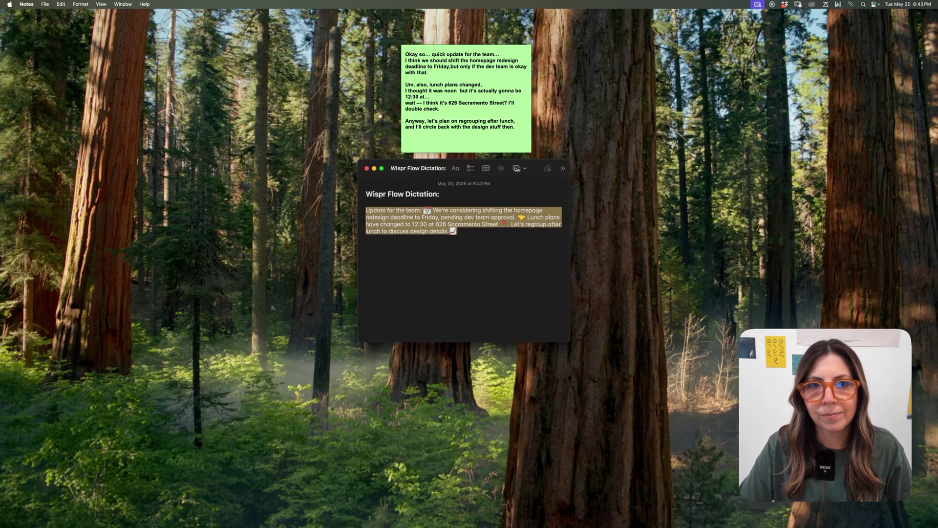
pyautogui.press('fn')
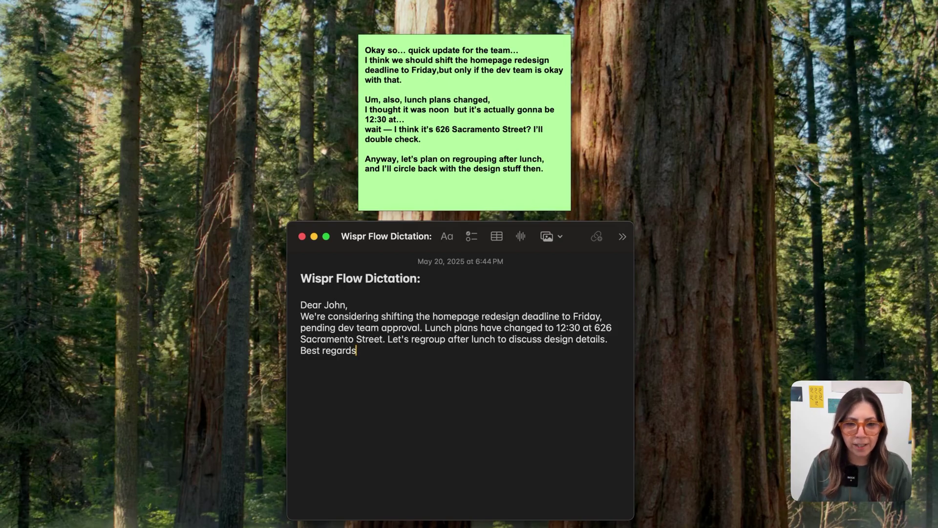
# Add a comma and a signature under the sign-off, then leave only the friend's typed first name
pyautogui.write(',')
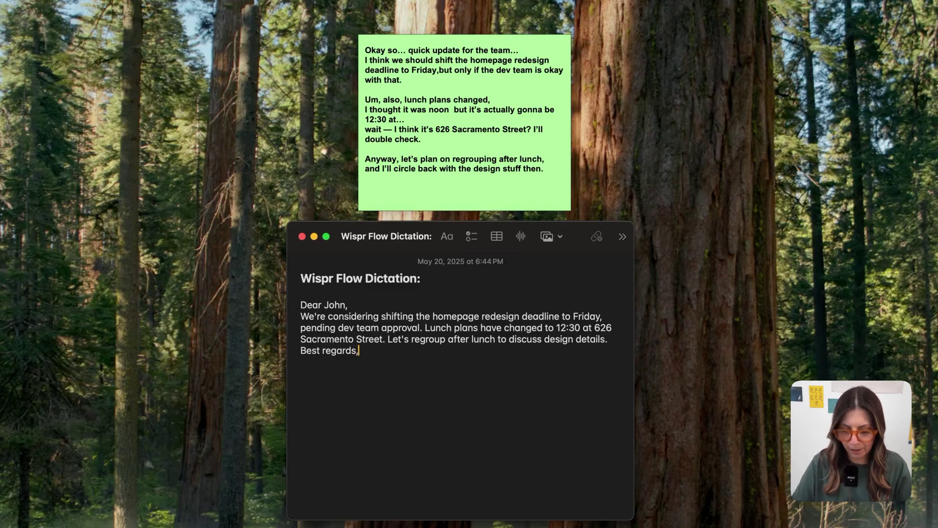
pyautogui.press('Return')
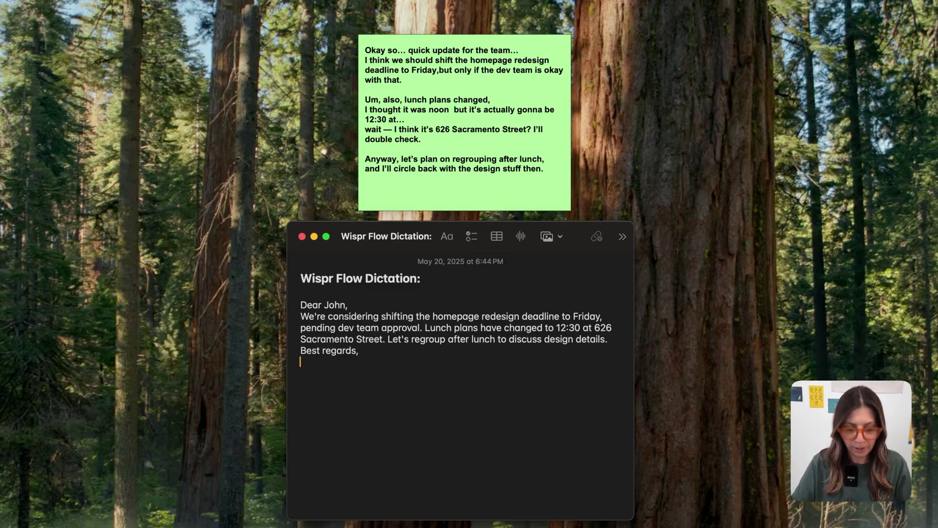
pyautogui.write('Nicole')
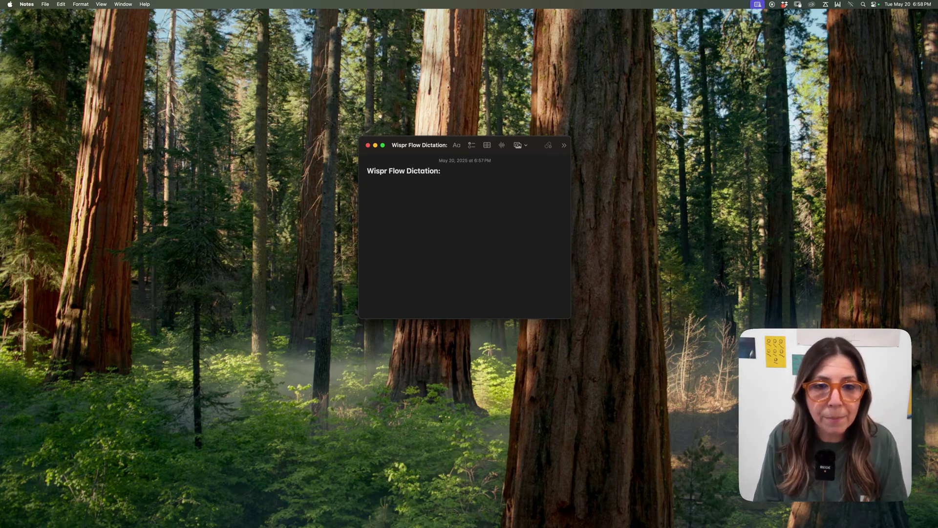
pyautogui.write('Maile')
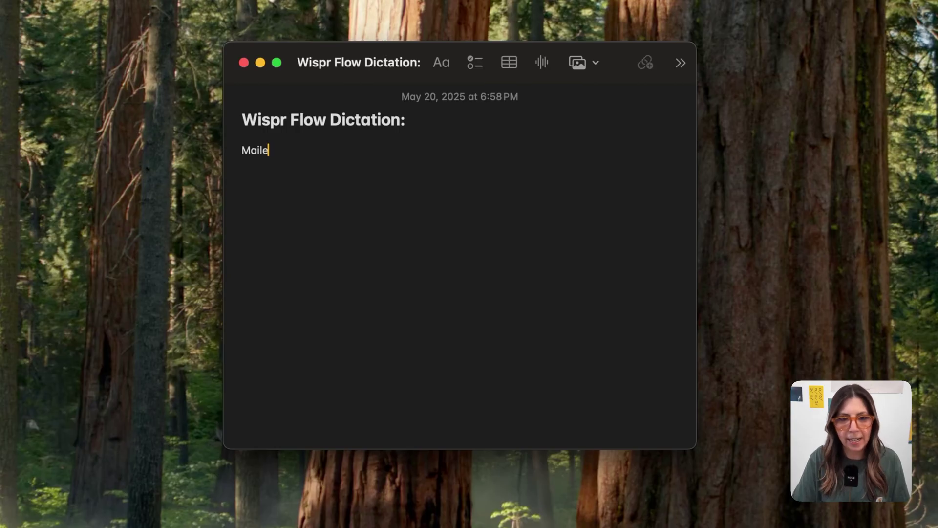
# Erase the typed name and dictate the casual message about dinner plans and fridge leftovers
pyautogui.press('BackSpace')
pyautogui.press('BackSpace')
pyautogui.press('BackSpace')
pyautogui.press('BackSpace')
pyautogui.press('BackSpace')
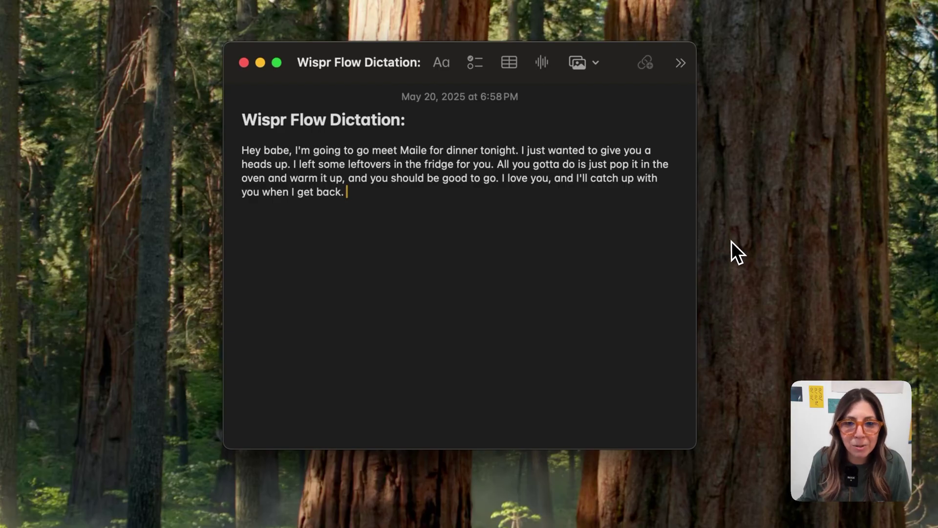
# Make the whole dinner message's text one size larger
pyautogui.click(235, 148)
pyautogui.moveTo(235, 148); pyautogui.dragTo(361, 213)
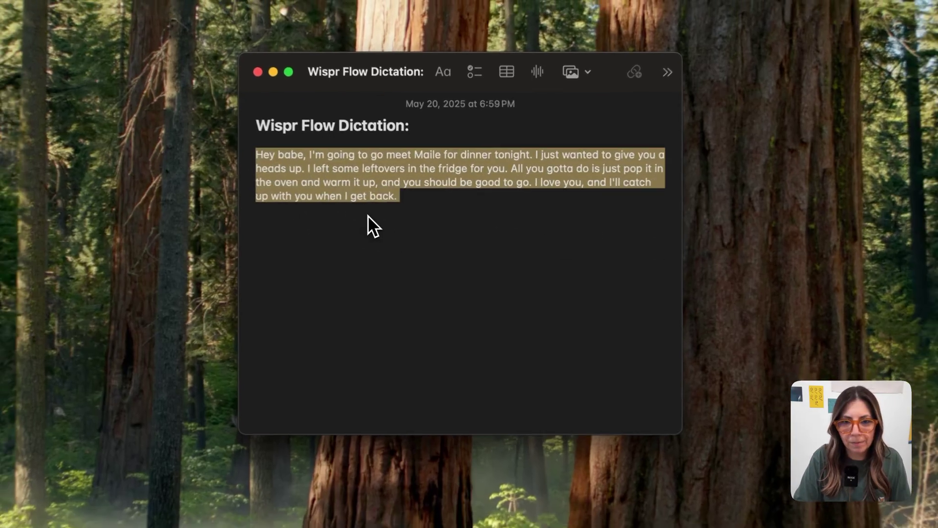
pyautogui.press('super+plus')
pyautogui.press('super+plus')
pyautogui.press('super+plus')
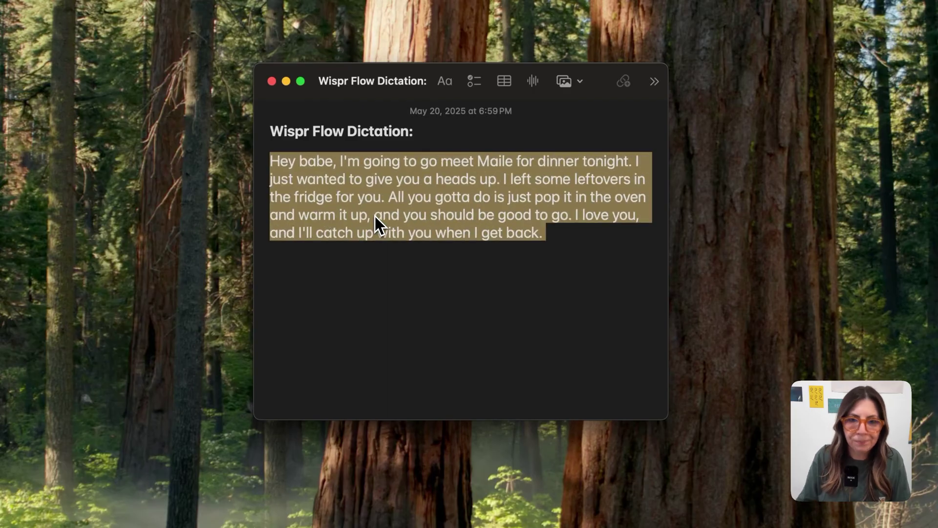
pyautogui.click(440, 267)
# Correct the spelling of the friend's name in the dinner message
pyautogui.moveTo(524, 165)
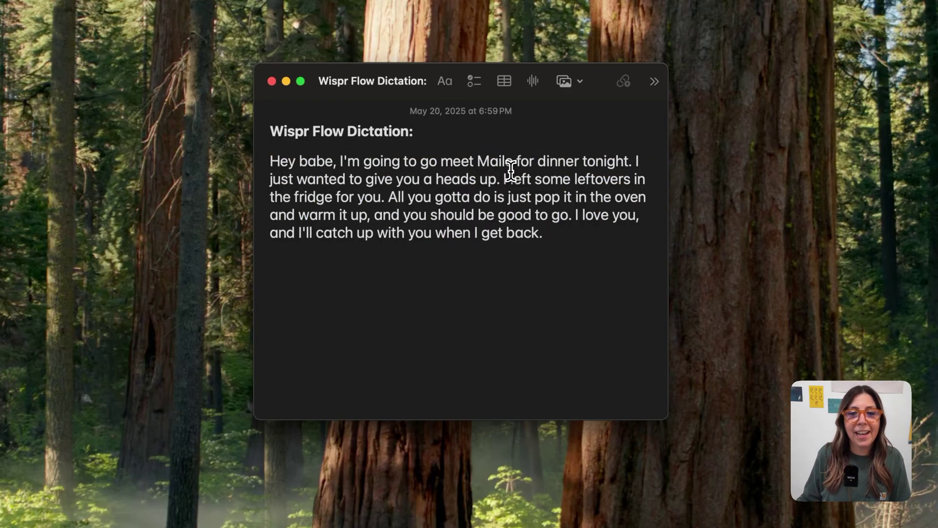
pyautogui.moveTo(512, 160); pyautogui.dragTo(478, 160)
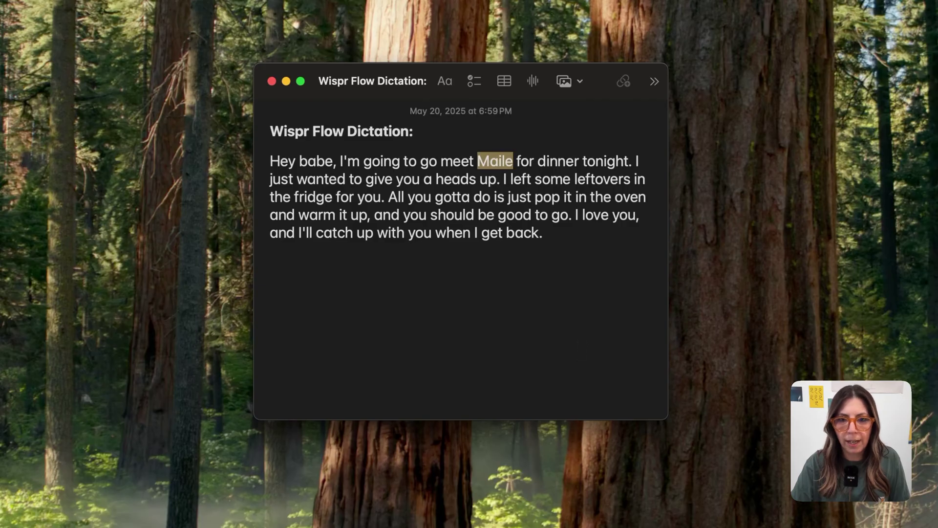
pyautogui.write('Mail')
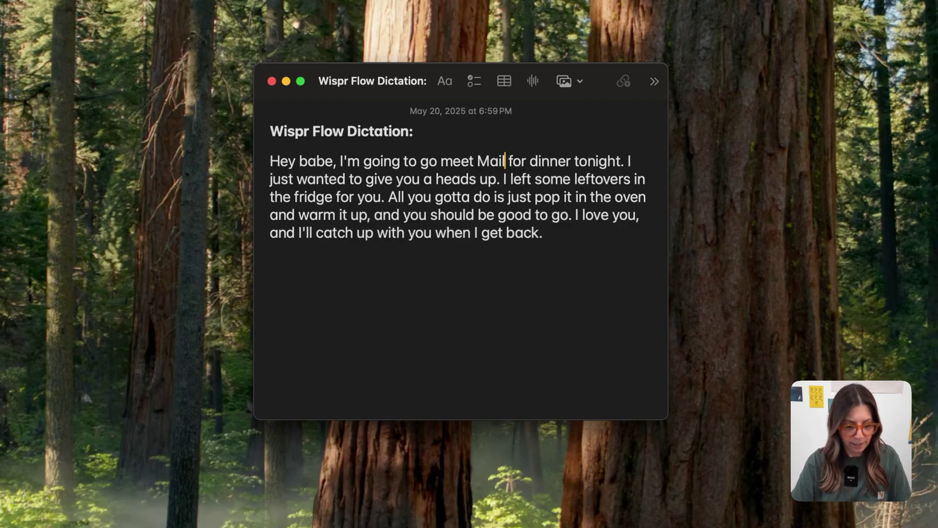
pyautogui.write('ee')
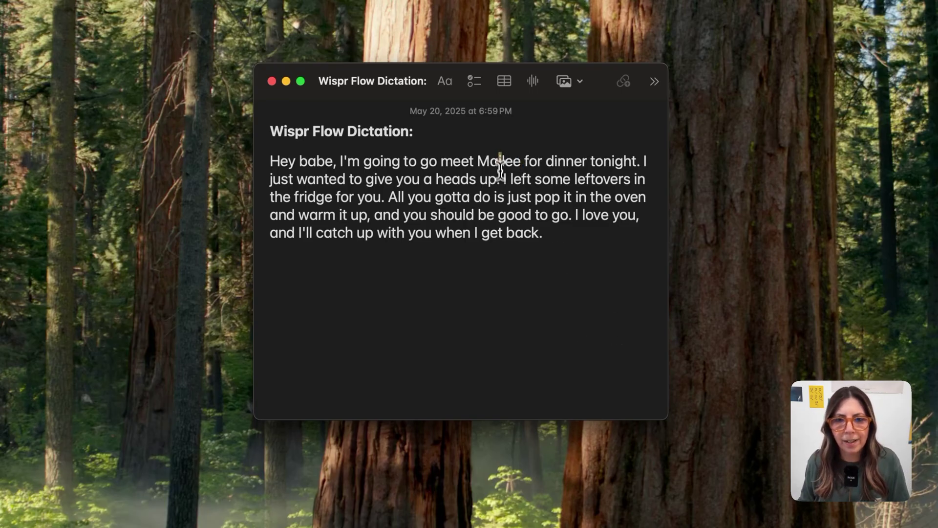
pyautogui.press('Left')
pyautogui.press('Left')
pyautogui.press('Left')
pyautogui.press('BackSpace')
pyautogui.write('y')
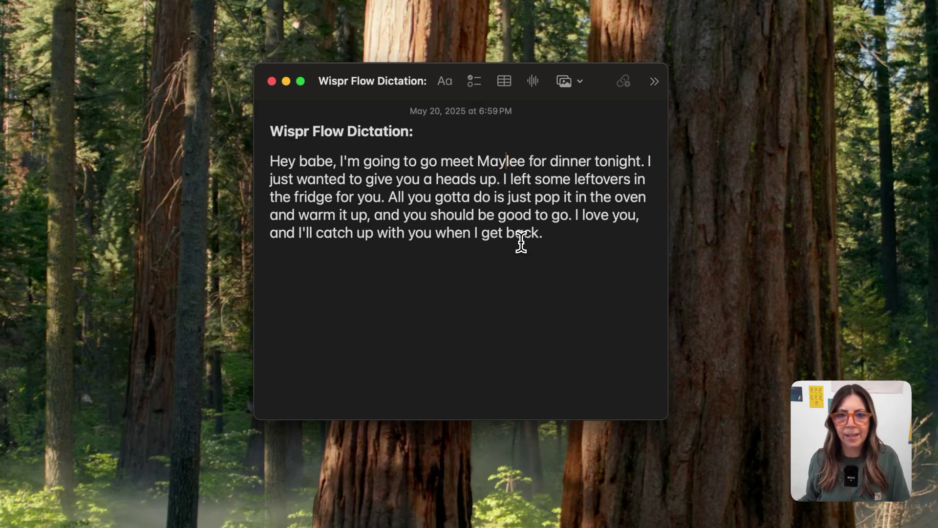
pyautogui.click(458, 292)
pyautogui.doubleClick(519, 157)
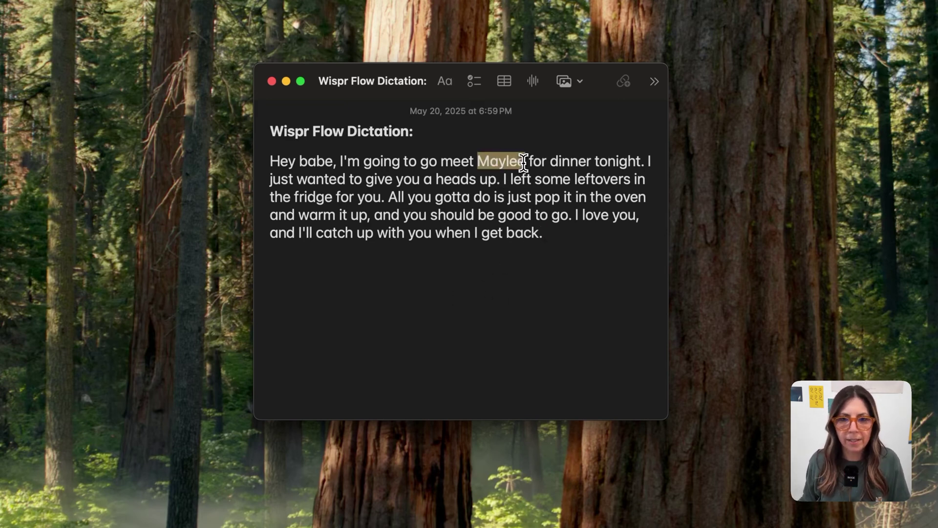
pyautogui.click(476, 303)
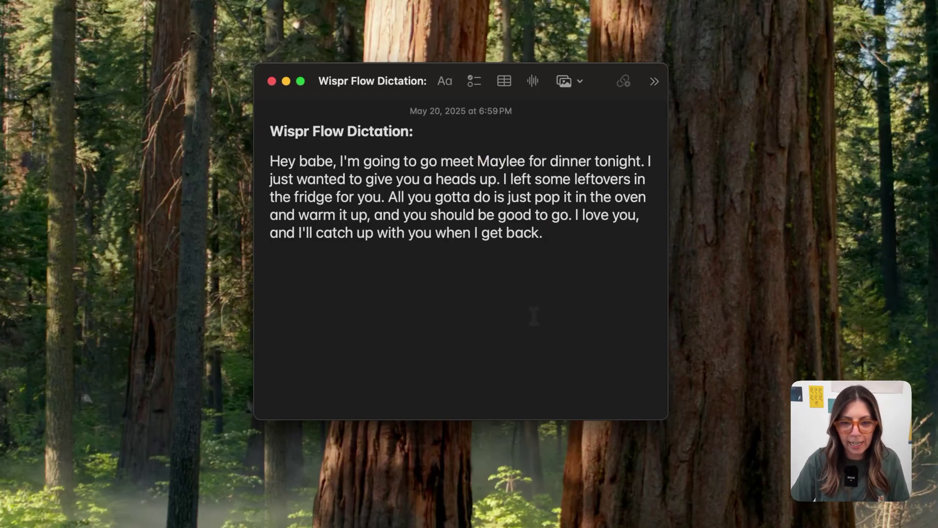
# Dictate the same dinner message again as a new paragraph below the first
pyautogui.press('Return')
pyautogui.press('Return')
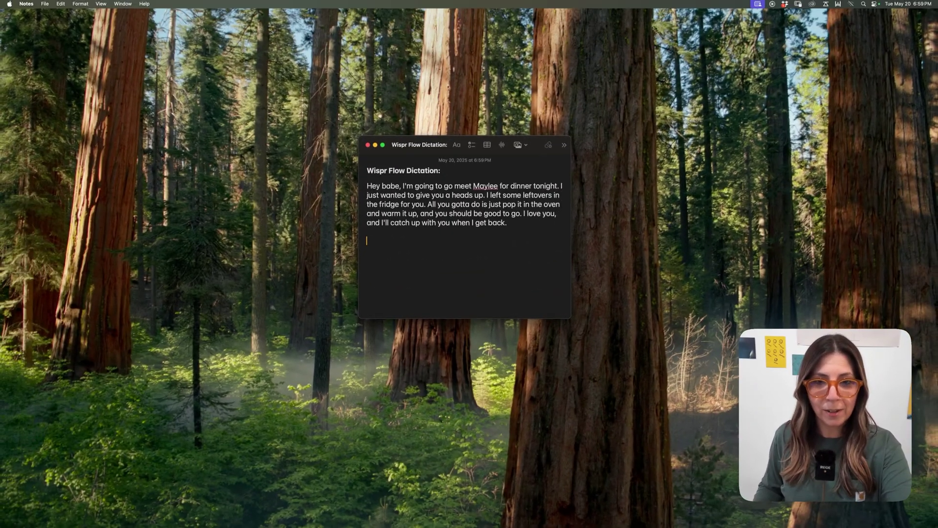
pyautogui.press('fn')
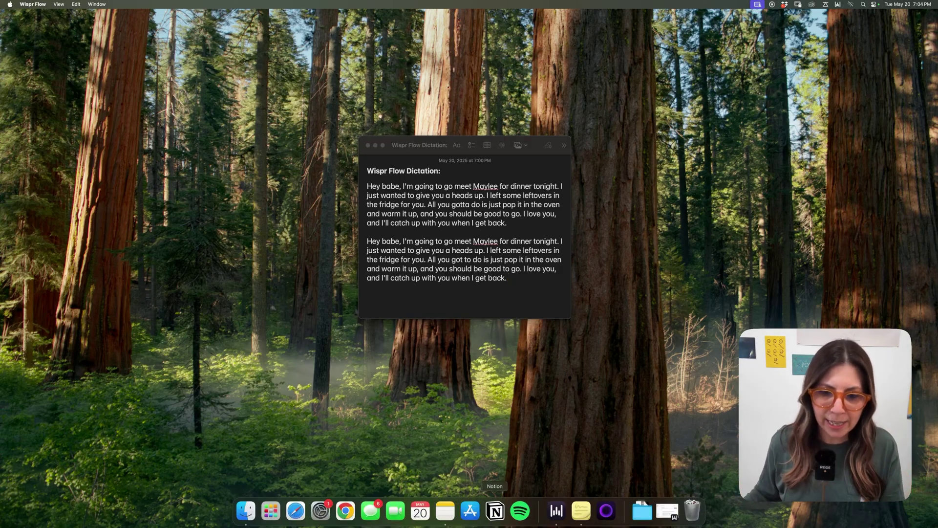
# Open Wispr Flow's Dictionary and check the friend's name marked as automatically learned
pyautogui.click(556, 519)
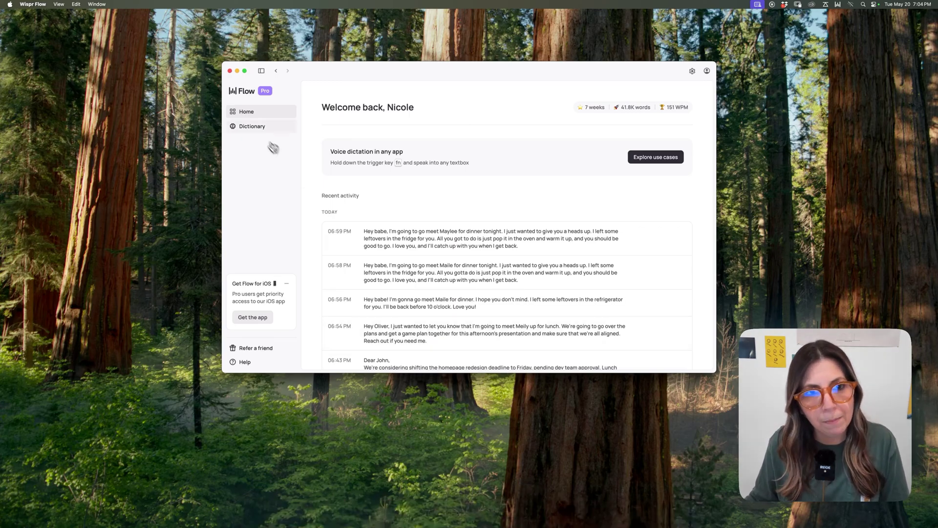
pyautogui.click(254, 127)
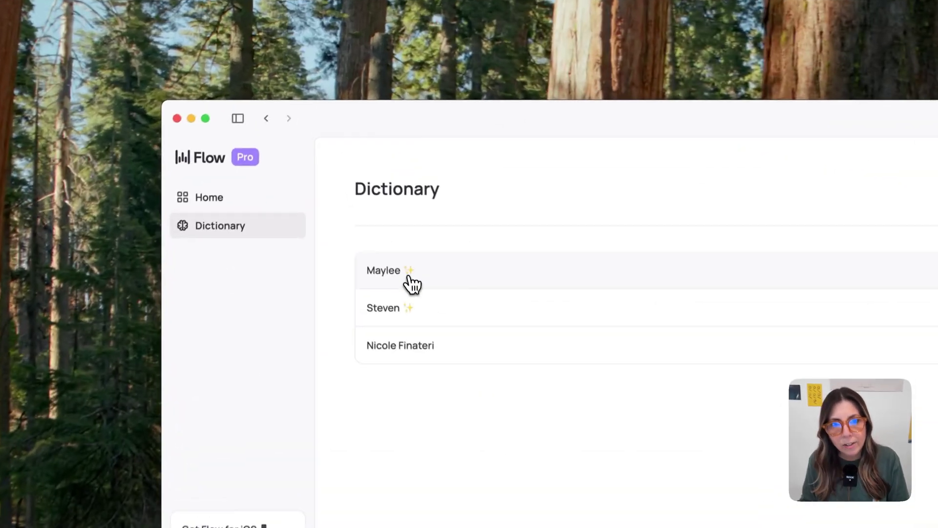
pyautogui.moveTo(350, 151)
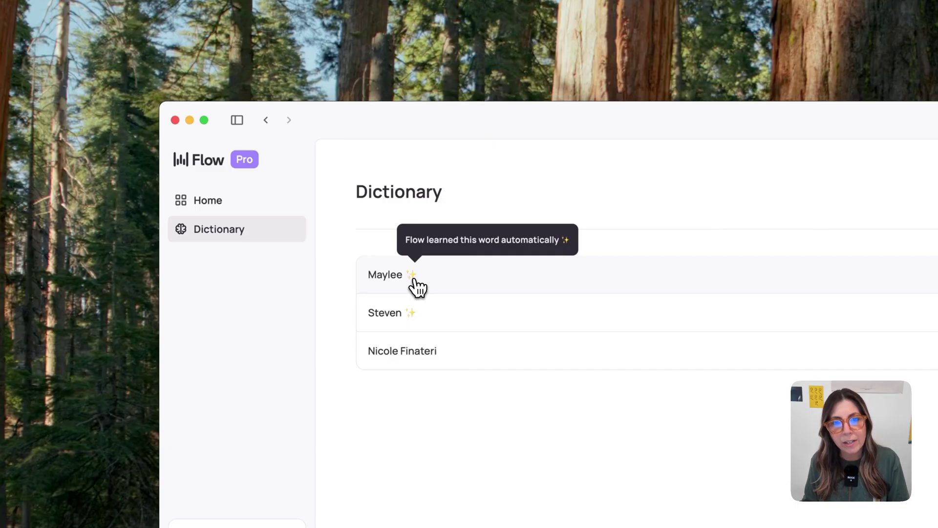